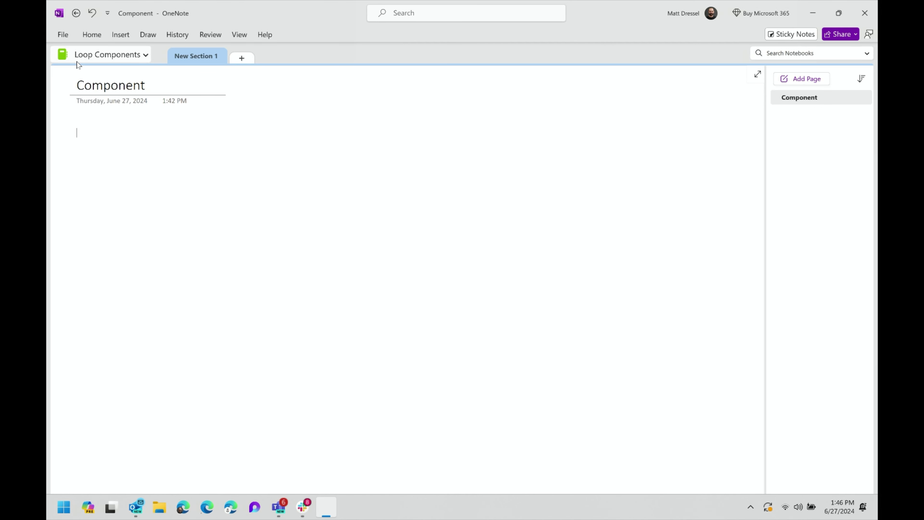
- Insert a Loop Kanban Board and share it onto the page as 'Component 3'
{"action": "left_click", "coordinate": [120, 35]}
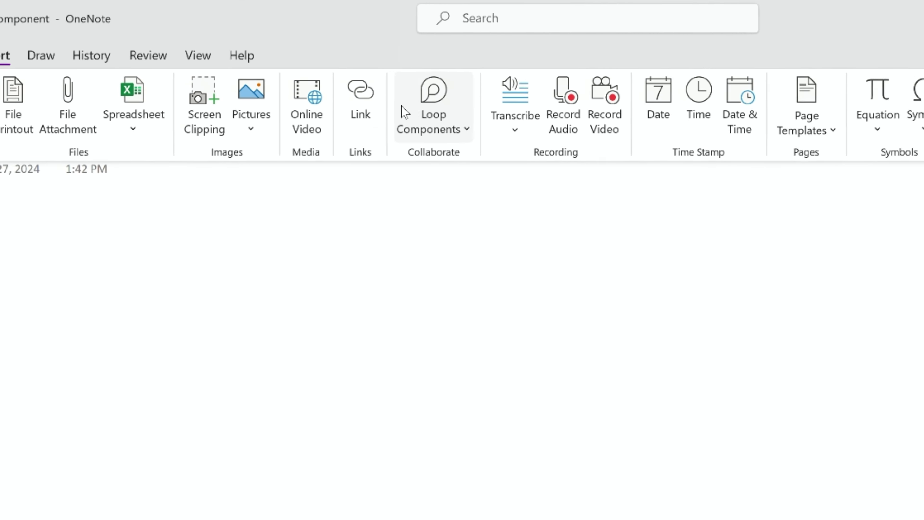
{"action": "left_click", "coordinate": [382, 82]}
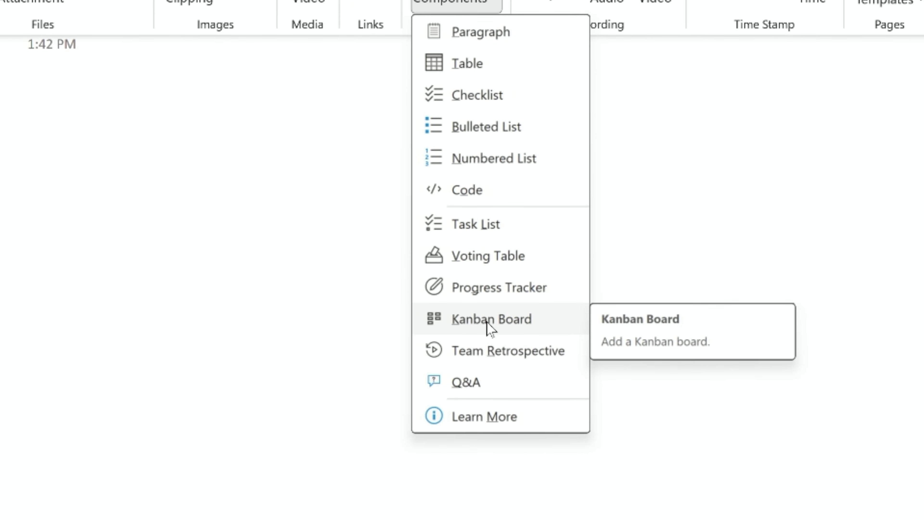
{"action": "left_click", "coordinate": [488, 327]}
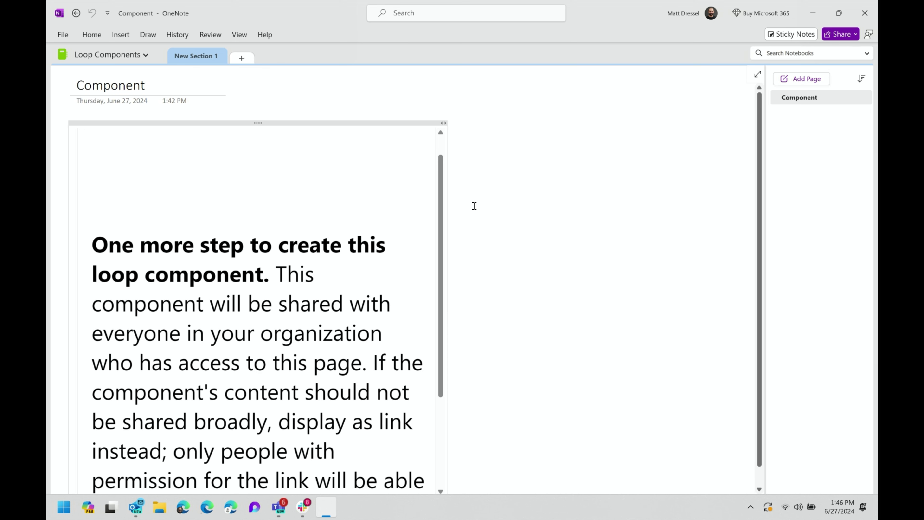
{"action": "scroll", "coordinate": [474, 207], "scroll_direction": "down", "scroll_amount": 3}
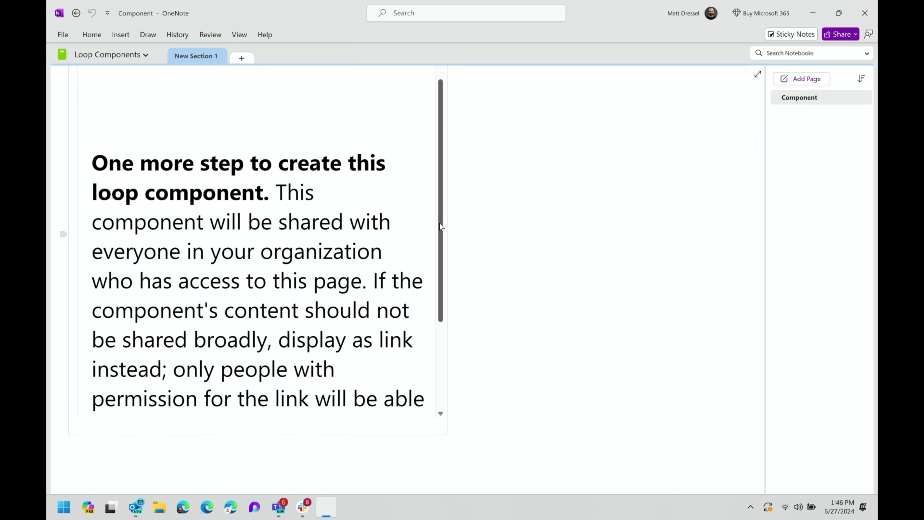
{"action": "scroll", "coordinate": [438, 250], "scroll_direction": "down", "scroll_amount": 2}
{"action": "left_click_drag", "start_coordinate": [439, 251], "coordinate": [442, 310]}
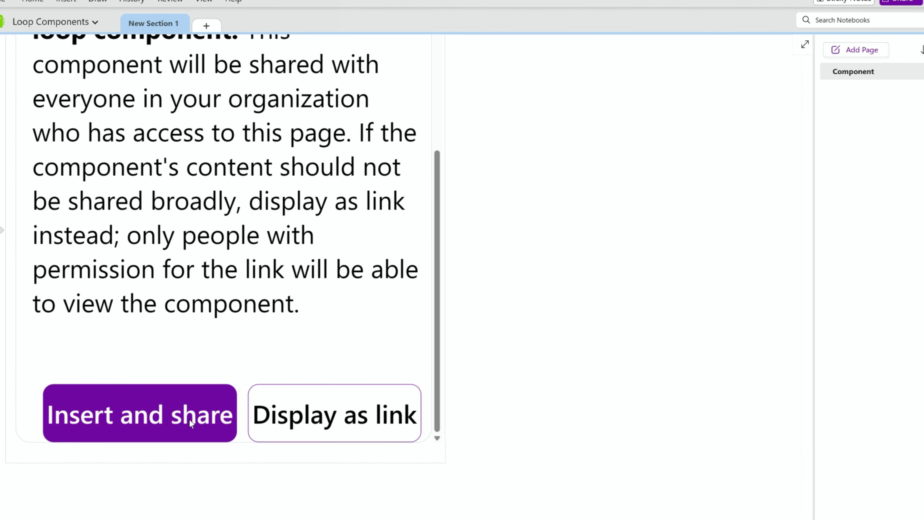
{"action": "left_click", "coordinate": [189, 419]}
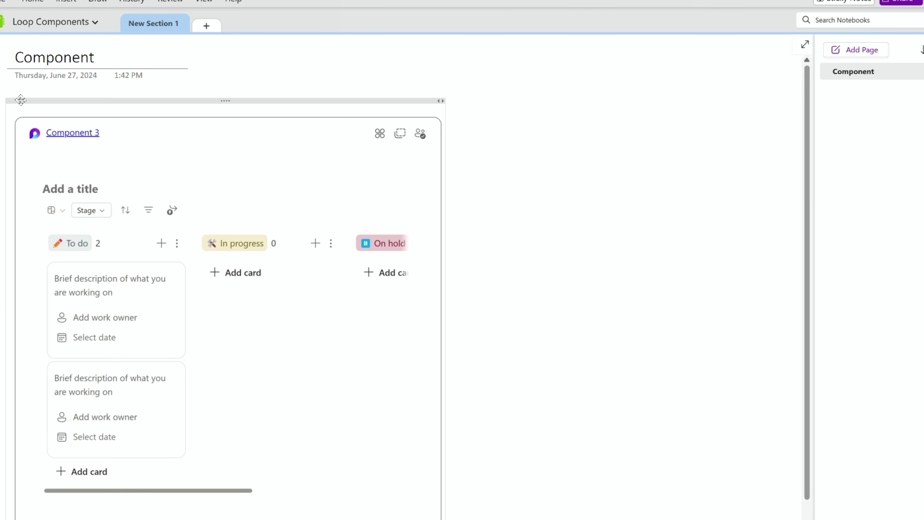
- Move the board toward the page centre and add cards 'Task 1' (To do) and 'Task 2' (In progress)
{"action": "left_click_drag", "start_coordinate": [155, 100], "coordinate": [386, 113]}
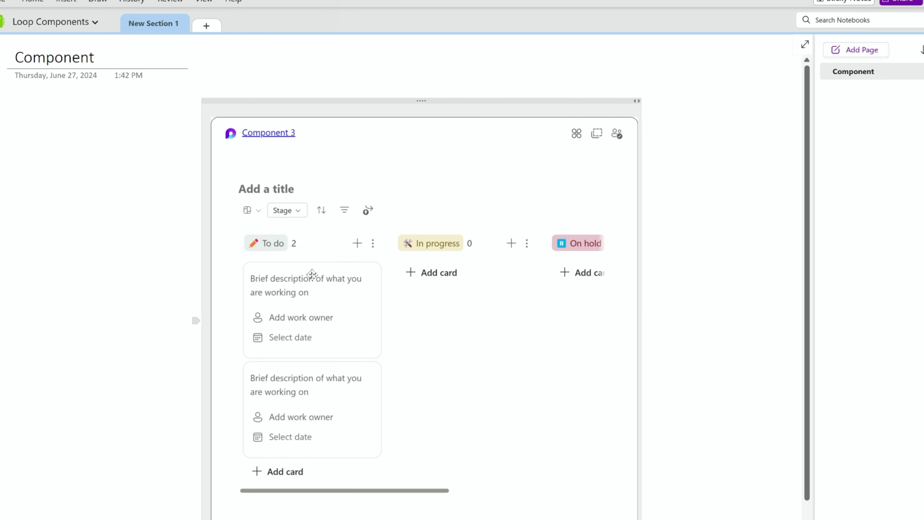
{"action": "left_click", "coordinate": [288, 284]}
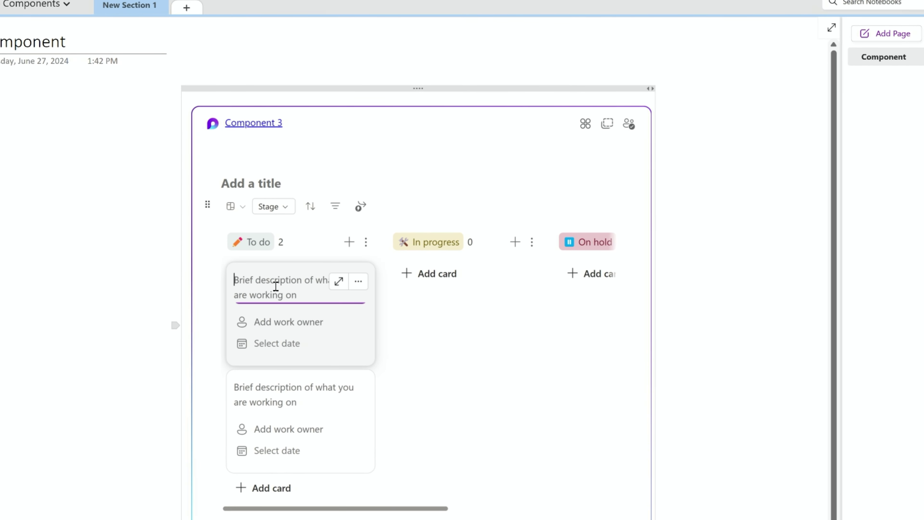
{"action": "type", "text": "Tas"}
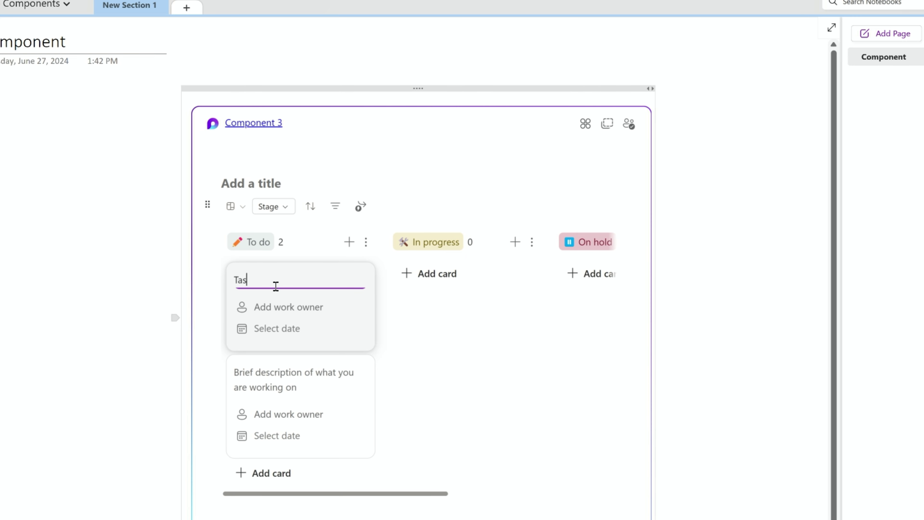
{"action": "left_click", "coordinate": [423, 273]}
{"action": "type", "text": "A"}
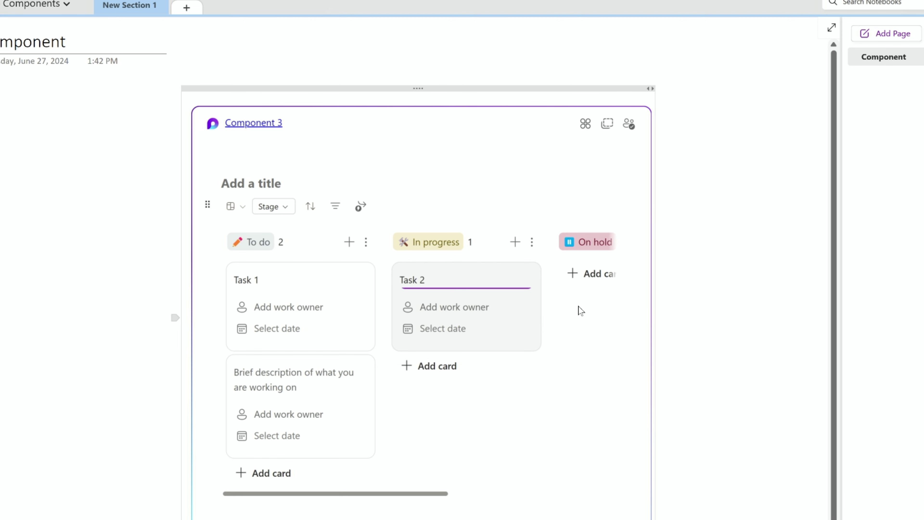
- Switch the Loop component to table view, then back to board view
{"action": "left_click", "coordinate": [233, 206]}
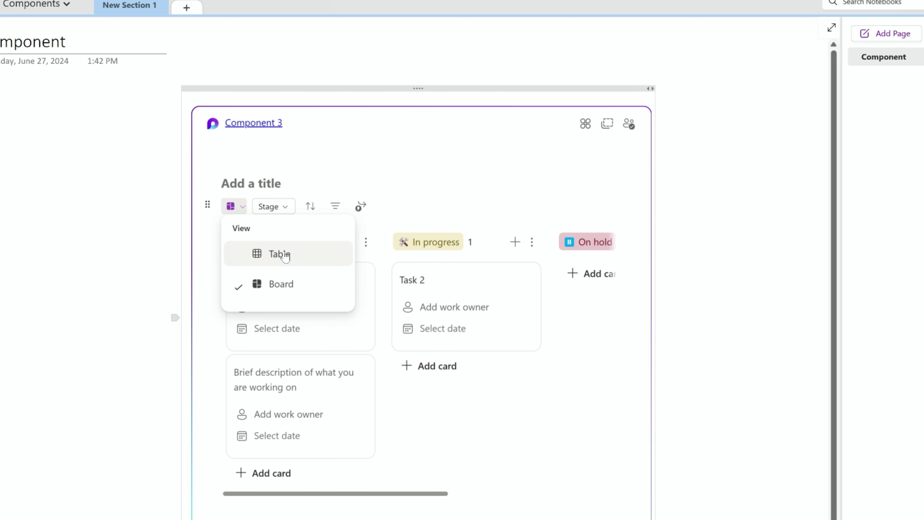
{"action": "left_click", "coordinate": [278, 252]}
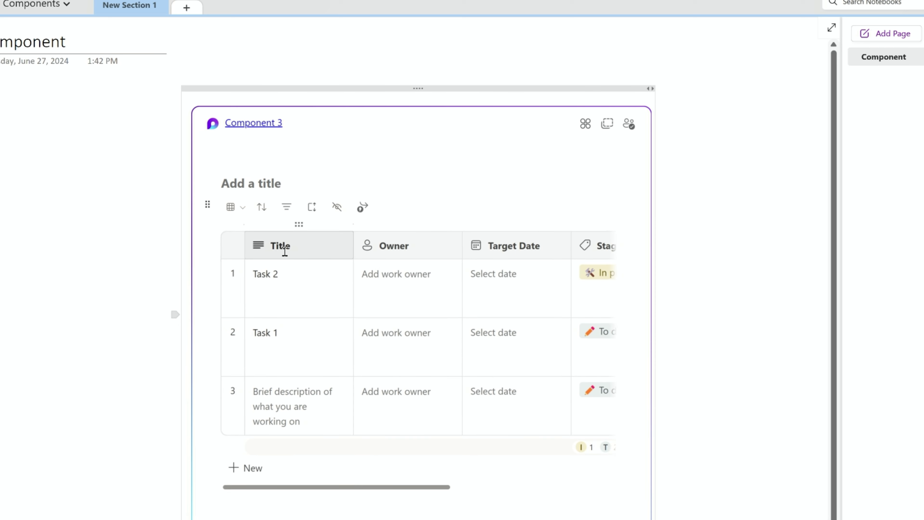
{"action": "left_click", "coordinate": [241, 211]}
{"action": "left_click", "coordinate": [270, 282]}
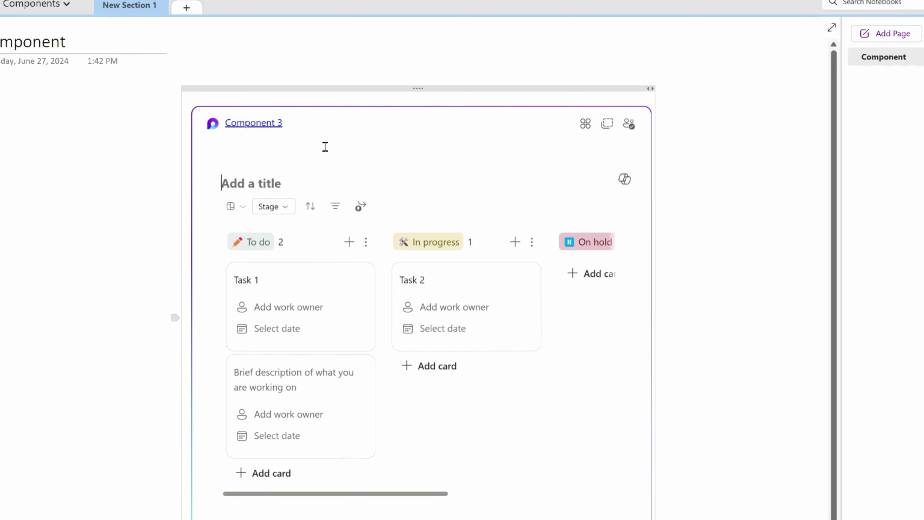
- Insert a table through the / menu and type 'Hi Bulb Productions' in Column 1
{"action": "type", "text": "/"}
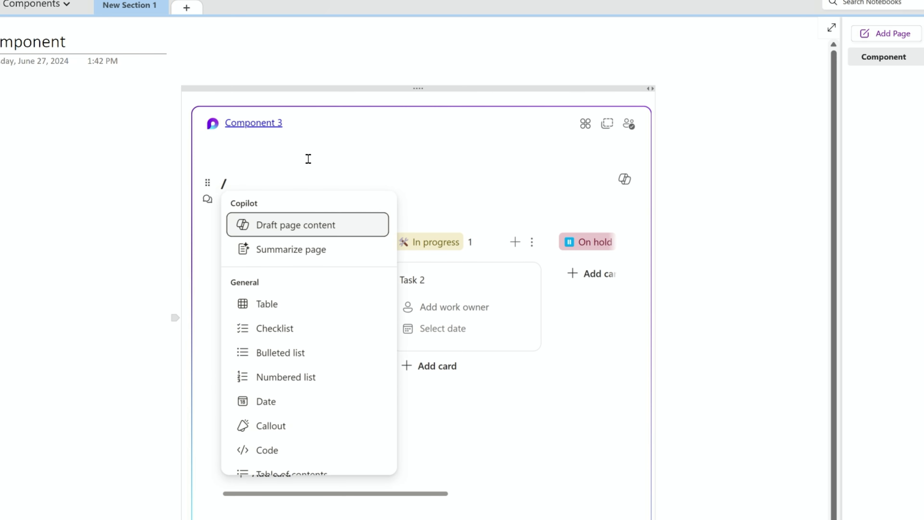
{"action": "key", "text": "Down"}
{"action": "key", "text": "Down"}
{"action": "key", "text": "Down"}
{"action": "key", "text": "Down"}
{"action": "key", "text": "Down"}
{"action": "key", "text": "Down"}
{"action": "key", "text": "Down"}
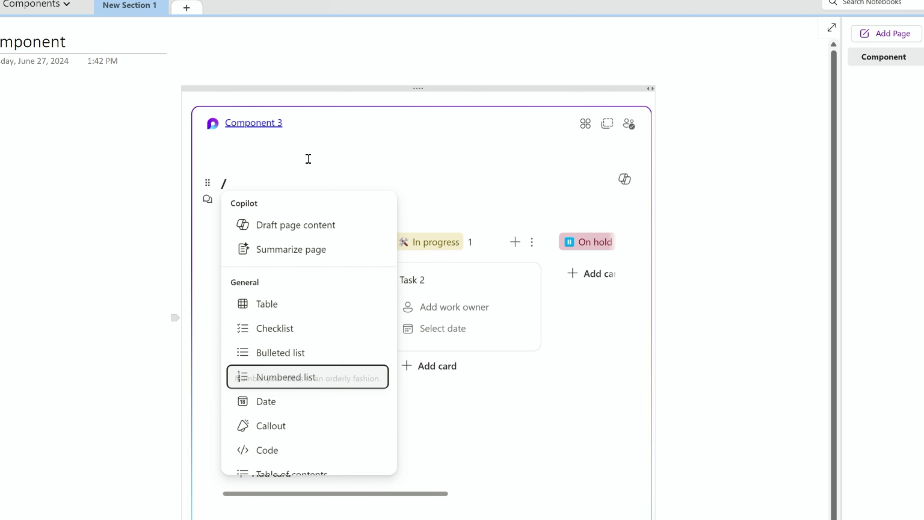
{"action": "key", "text": "Up"}
{"action": "key", "text": "Up"}
{"action": "key", "text": "Up"}
{"action": "key", "text": "Up"}
{"action": "key", "text": "Up"}
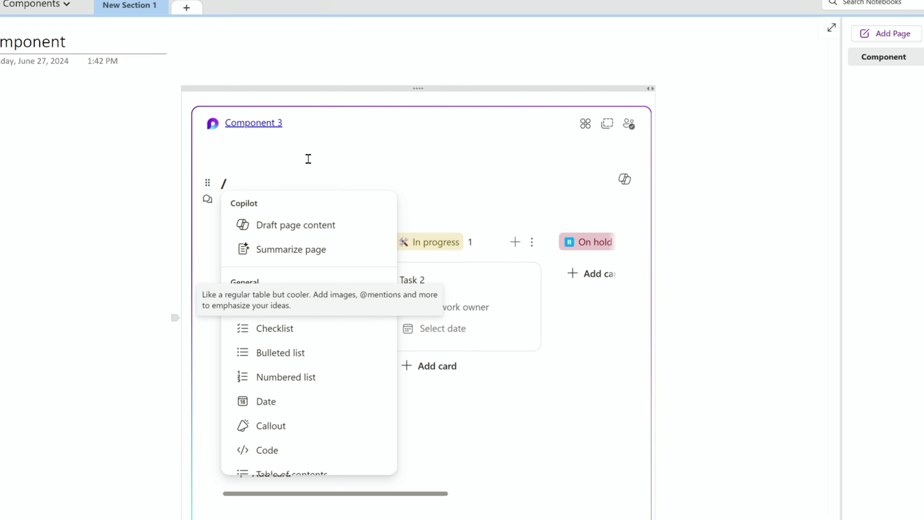
{"action": "key", "text": "Return"}
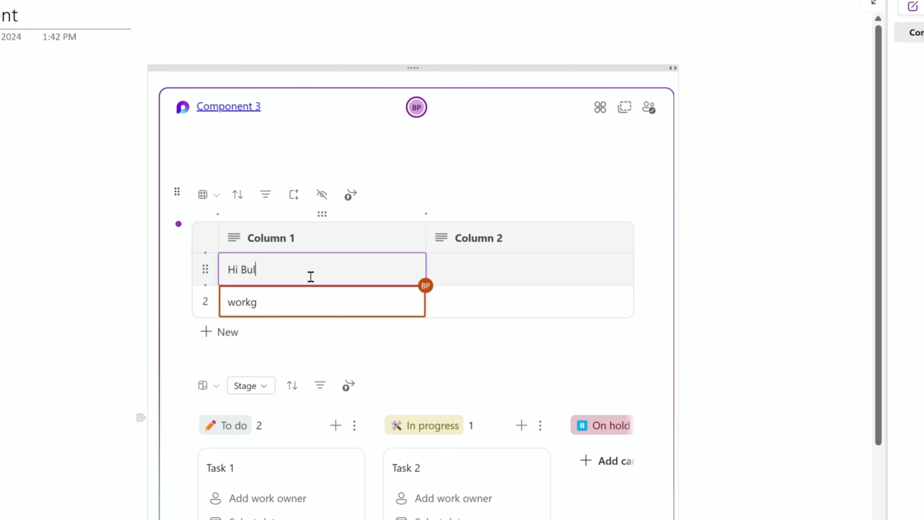
{"action": "type", "text": "ctions"}
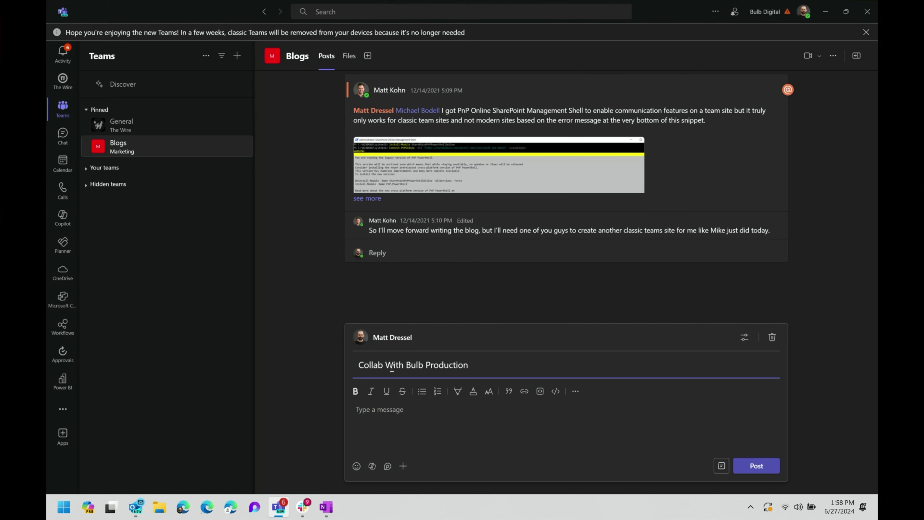
- Embed the Loop table in the post body with Column 2 'Collaboration happening', then open Link settings
{"action": "left_click", "coordinate": [381, 421]}
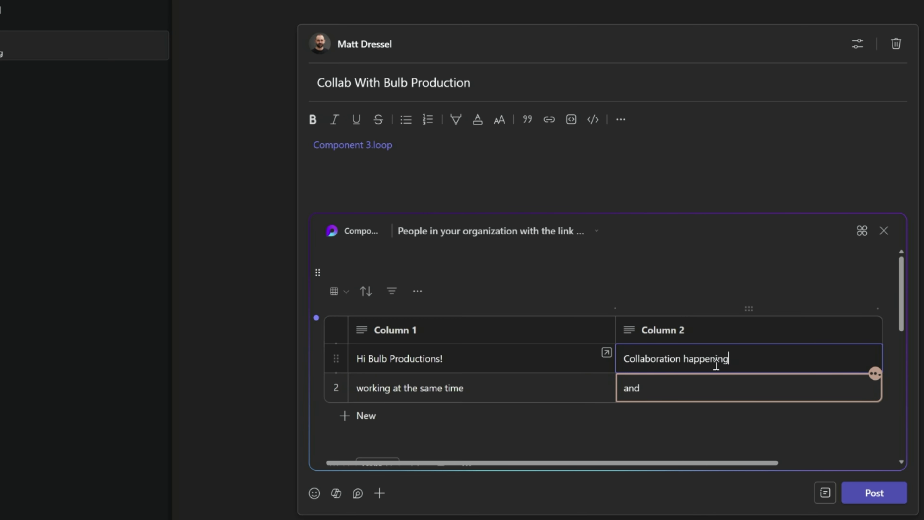
{"action": "scroll", "coordinate": [734, 366], "scroll_direction": "down", "scroll_amount": 5}
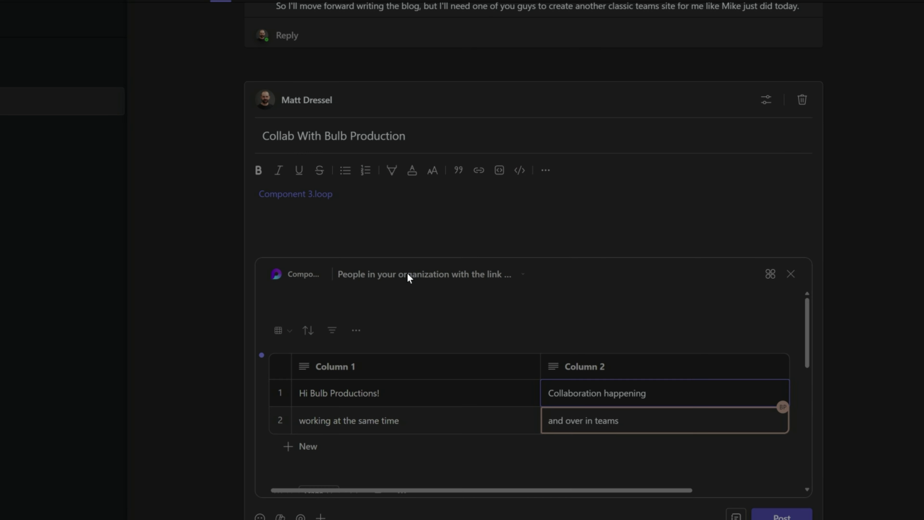
{"action": "left_click", "coordinate": [406, 274]}
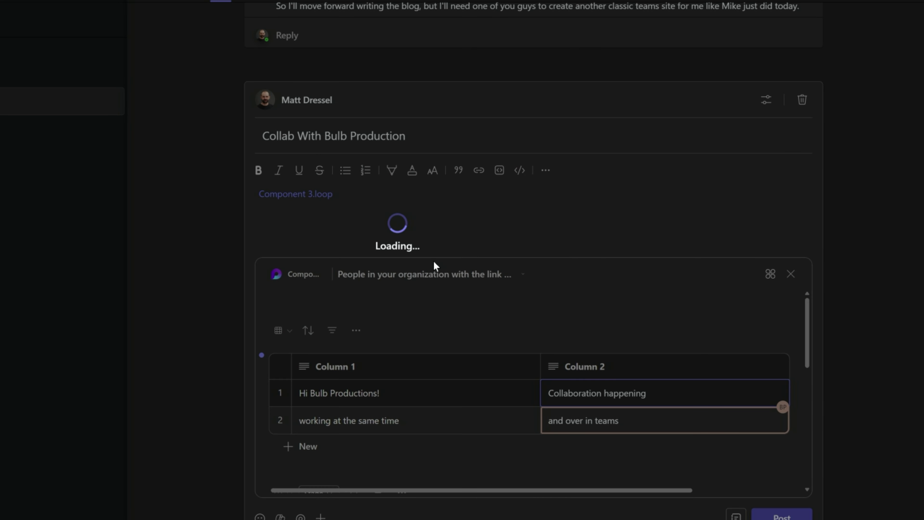